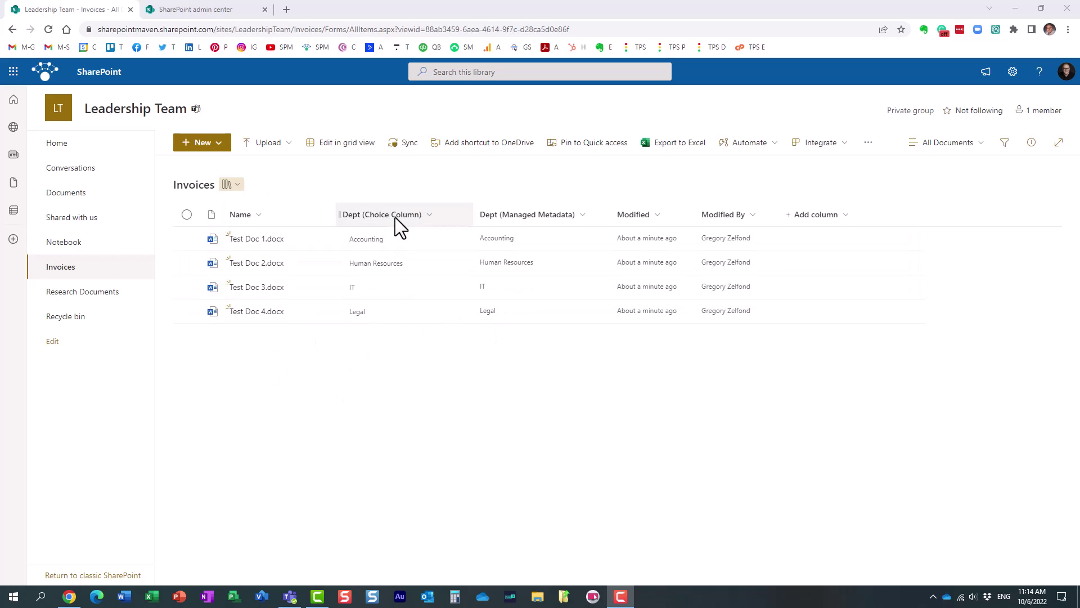
Review the Dept (Choice Column) edit settings and cancel without changing anything
{"action": "left_click", "coordinate": [431, 215]}
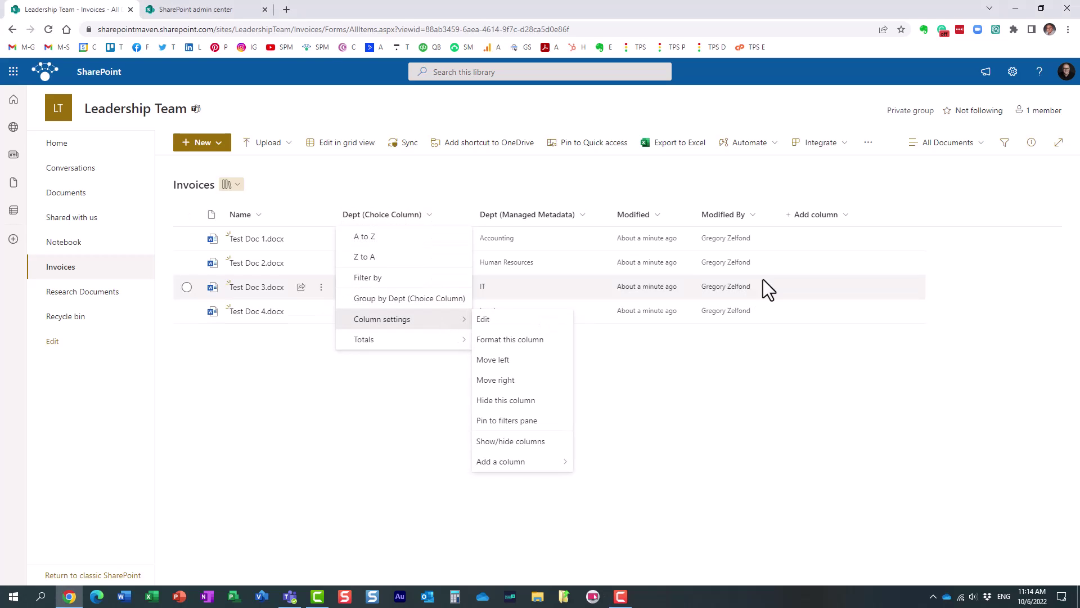
{"action": "left_click", "coordinate": [766, 178]}
{"action": "left_click", "coordinate": [832, 215]}
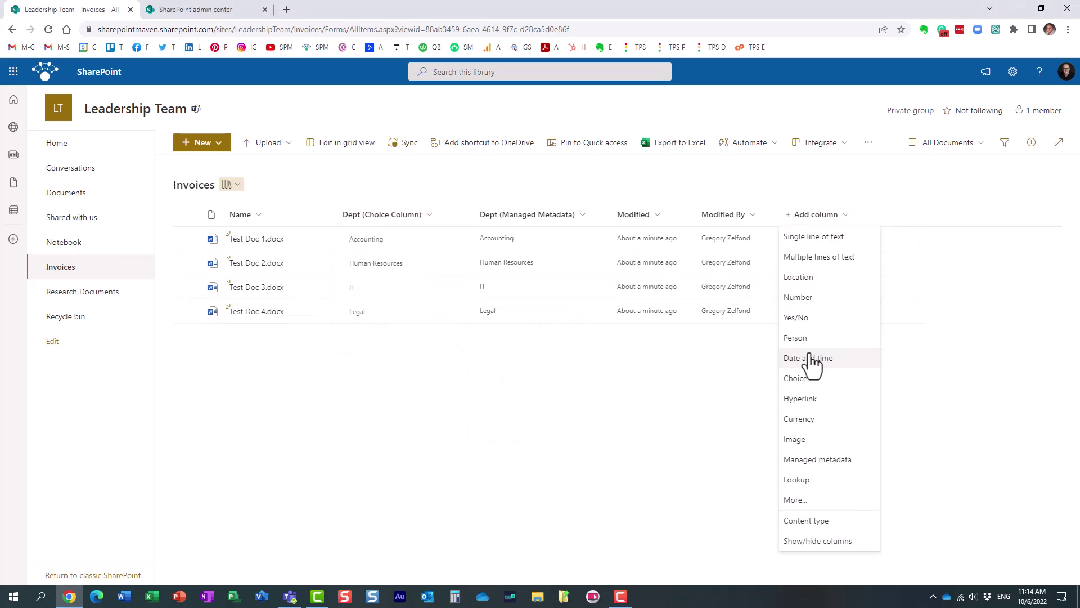
{"action": "left_click", "coordinate": [396, 175]}
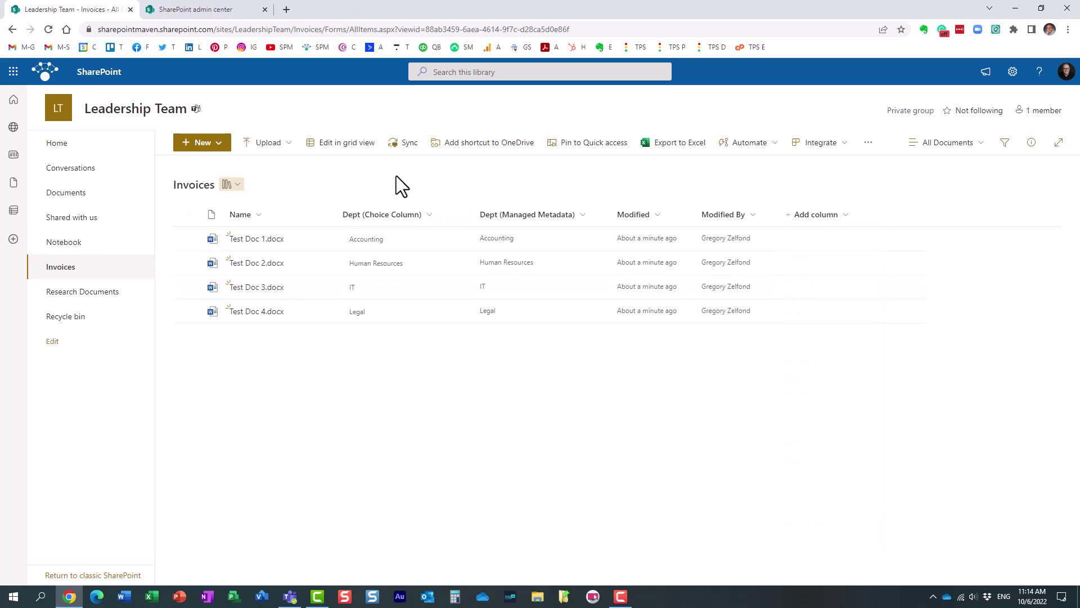
{"action": "left_click", "coordinate": [436, 215]}
{"action": "mouse_move", "coordinate": [453, 320]}
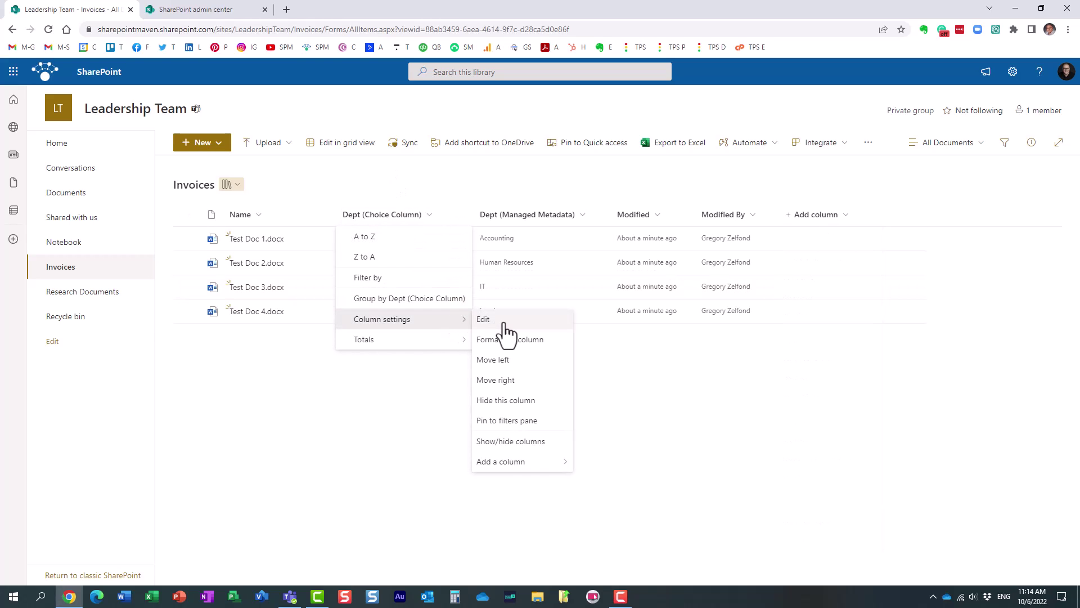
{"action": "left_click", "coordinate": [505, 325]}
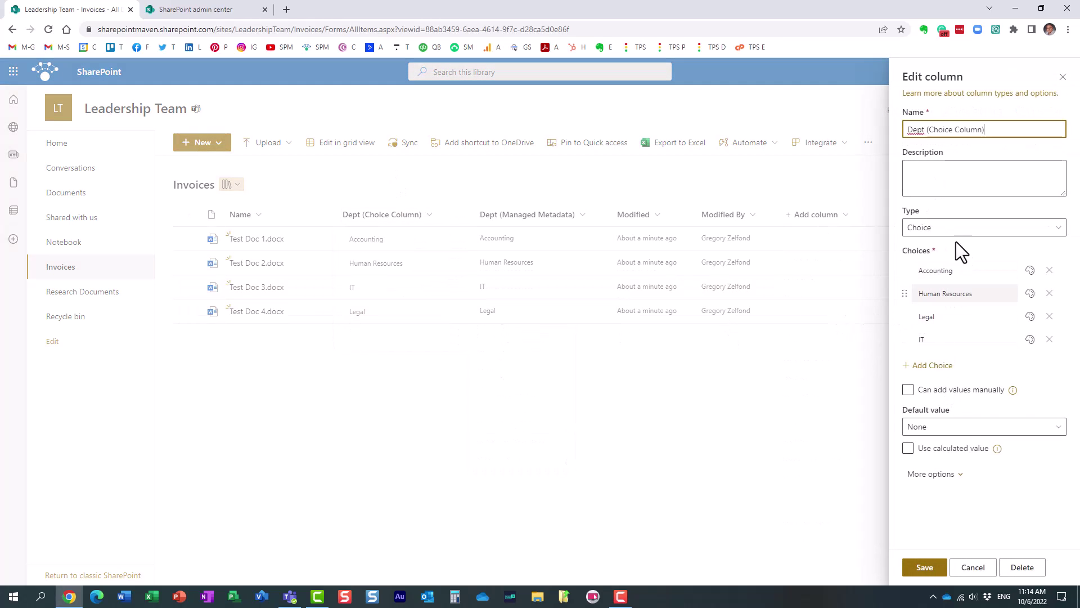
{"action": "left_click", "coordinate": [973, 568]}
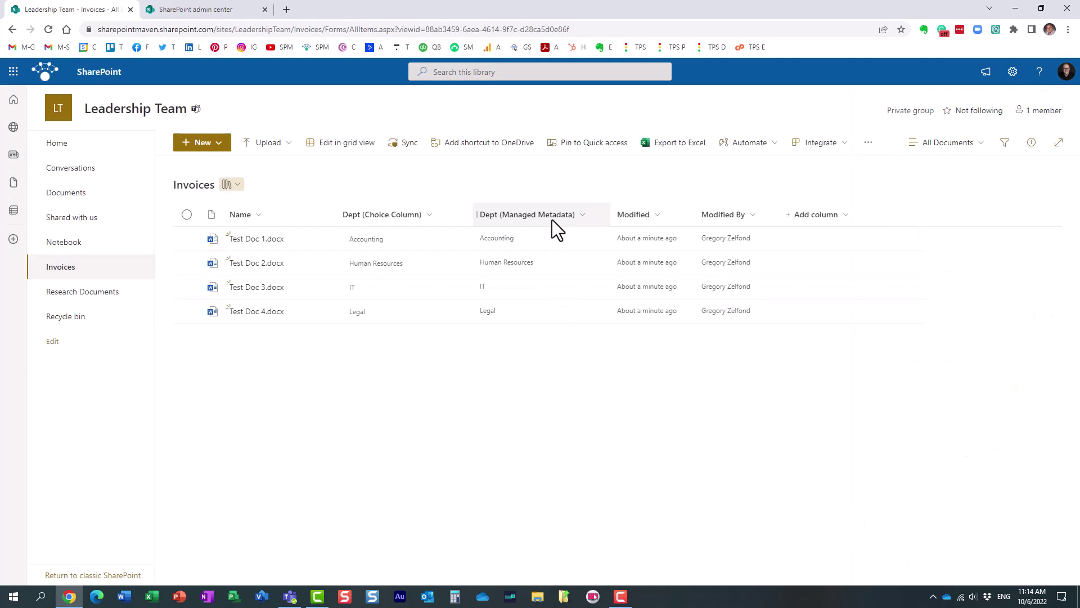
Review the Dept (Managed Metadata) column settings, cancel, and go to the admin center Term store
{"action": "left_click", "coordinate": [582, 216]}
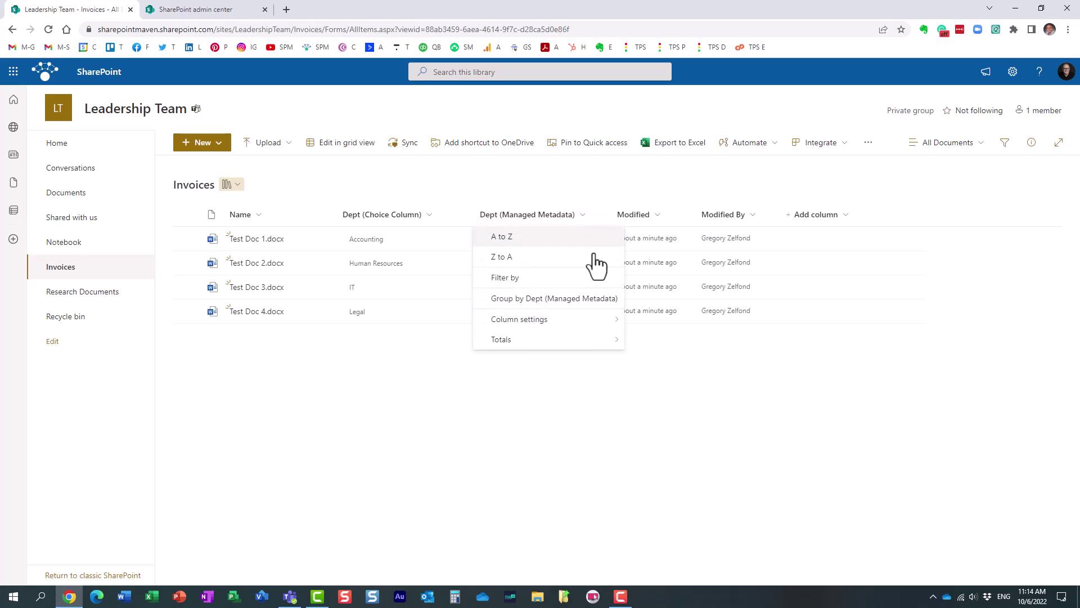
{"action": "mouse_move", "coordinate": [597, 326]}
{"action": "left_click", "coordinate": [639, 321]}
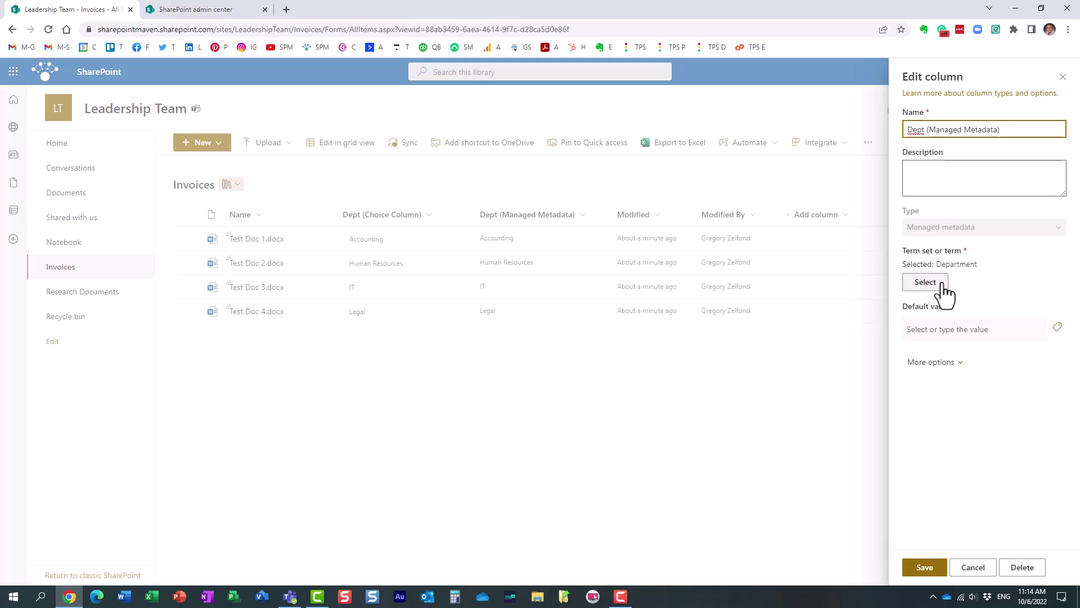
{"action": "left_click", "coordinate": [972, 568]}
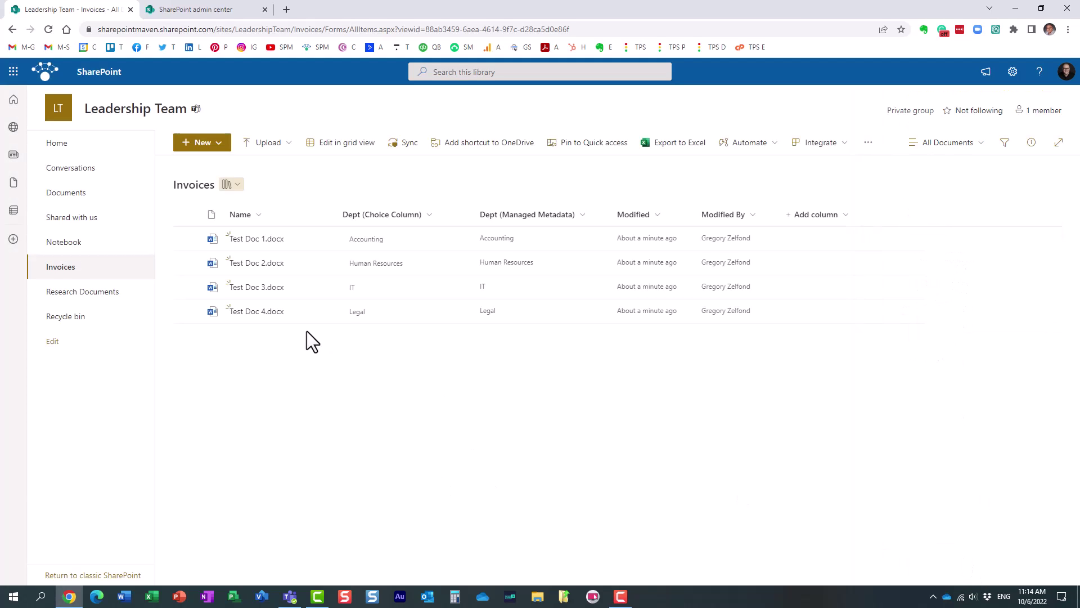
{"action": "left_click", "coordinate": [213, 10]}
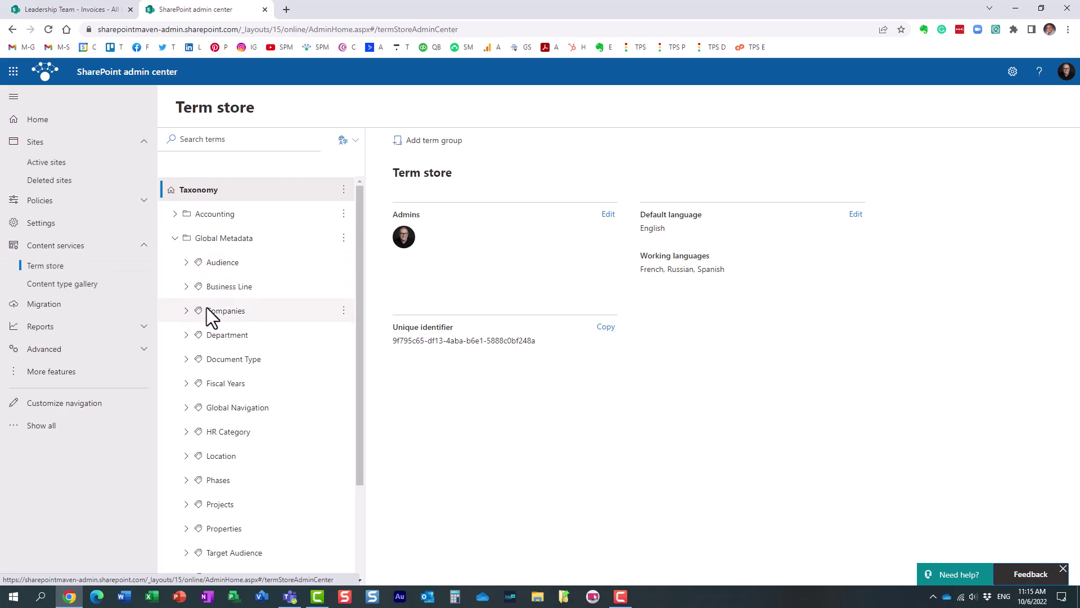
Expand the Department term set to check its IT term, then return to Leadership Team - Invoices
{"action": "left_click", "coordinate": [183, 335]}
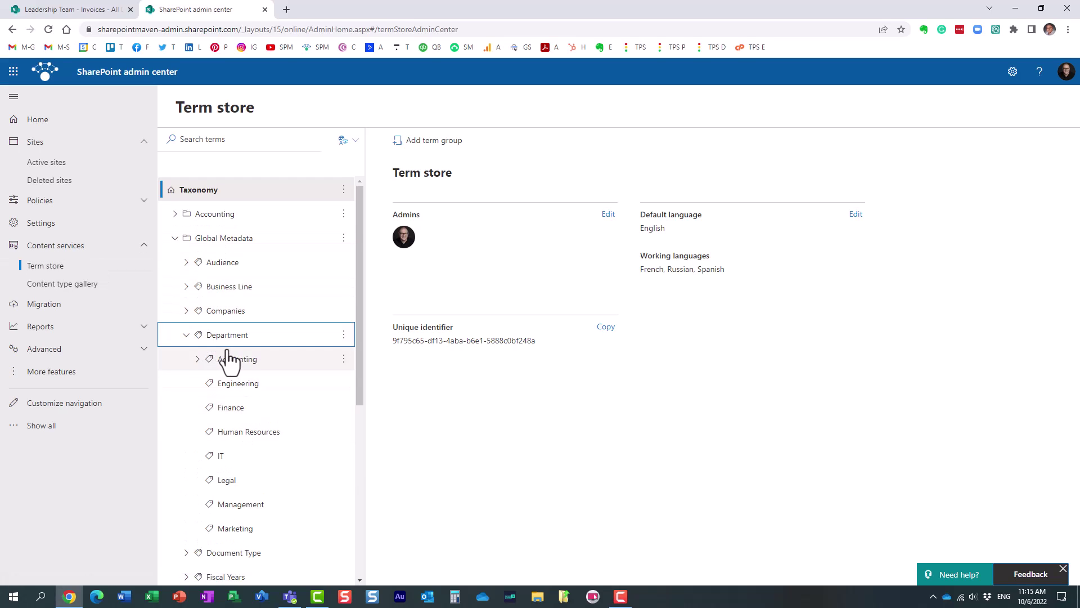
{"action": "left_click", "coordinate": [72, 10]}
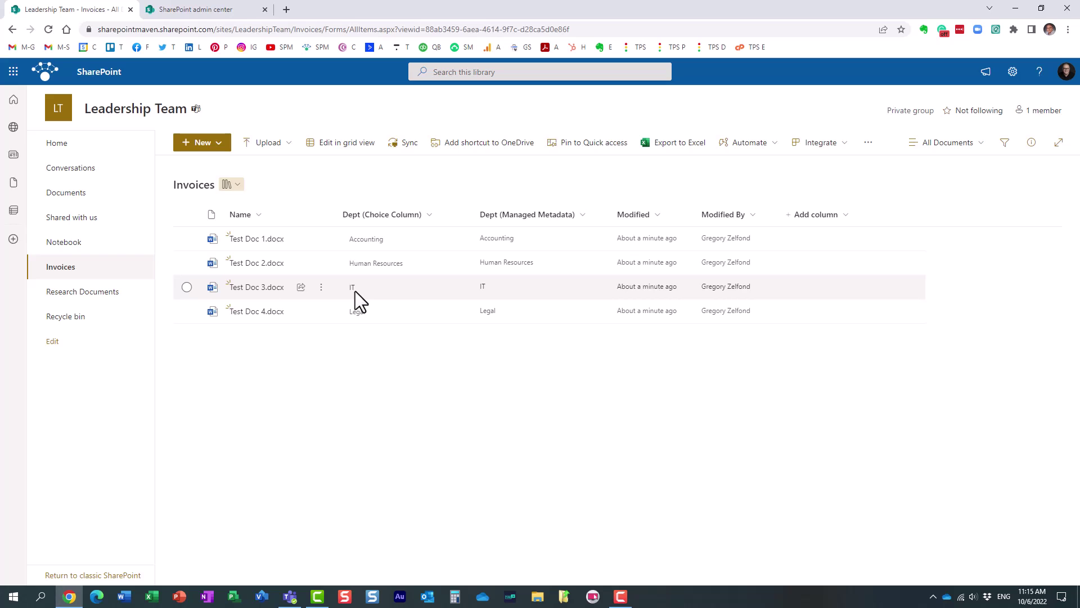
Change the Dept (Choice Column) choice 'IT' to 'Information Technology' in column settings and save
{"action": "left_click", "coordinate": [430, 216]}
{"action": "mouse_move", "coordinate": [450, 324]}
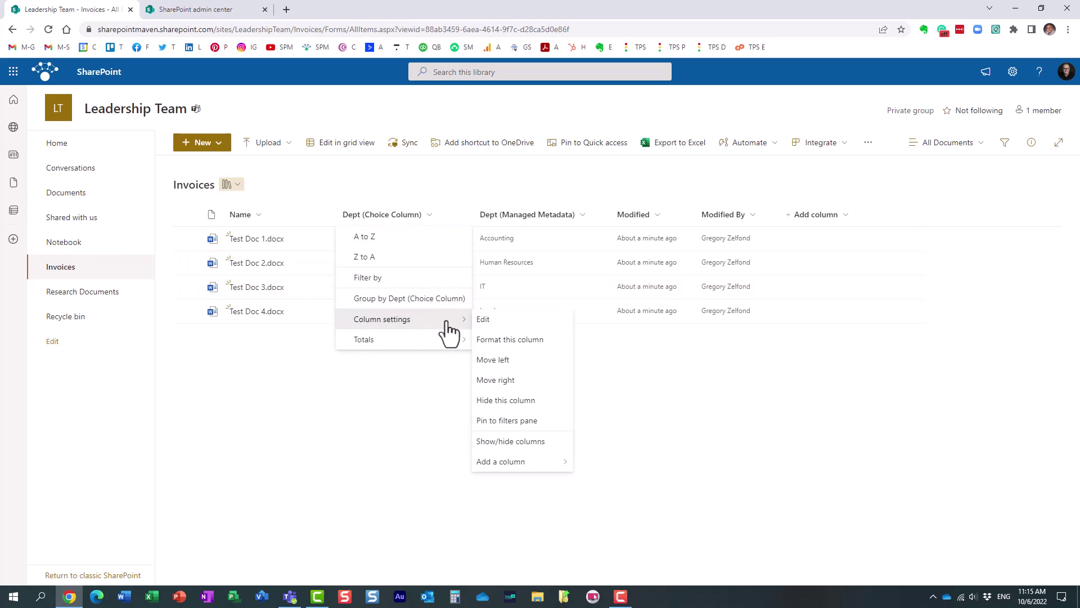
{"action": "left_click", "coordinate": [512, 318]}
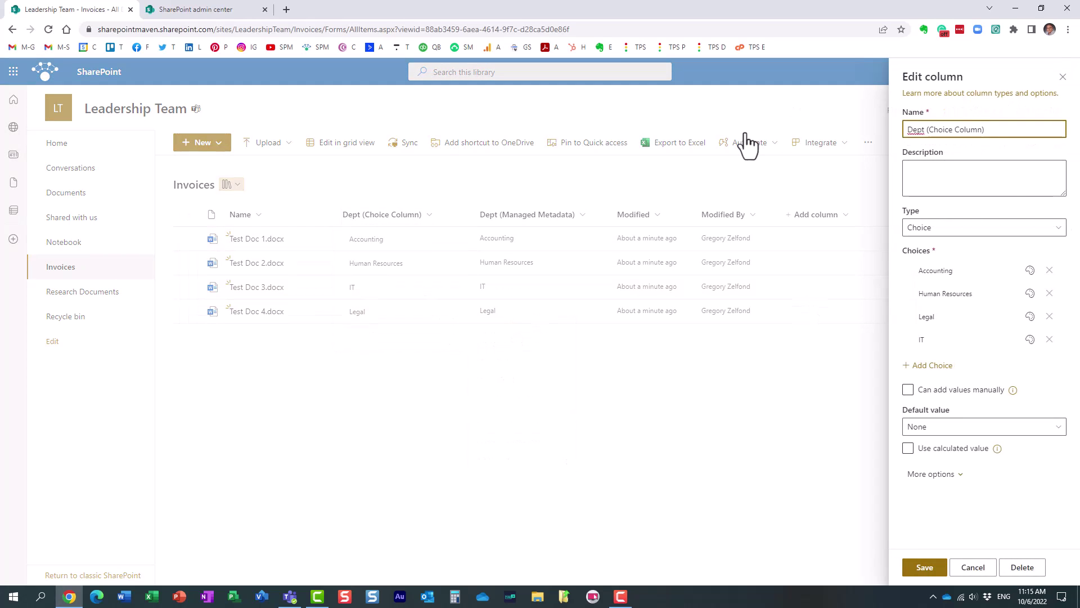
{"action": "double_click", "coordinate": [934, 340]}
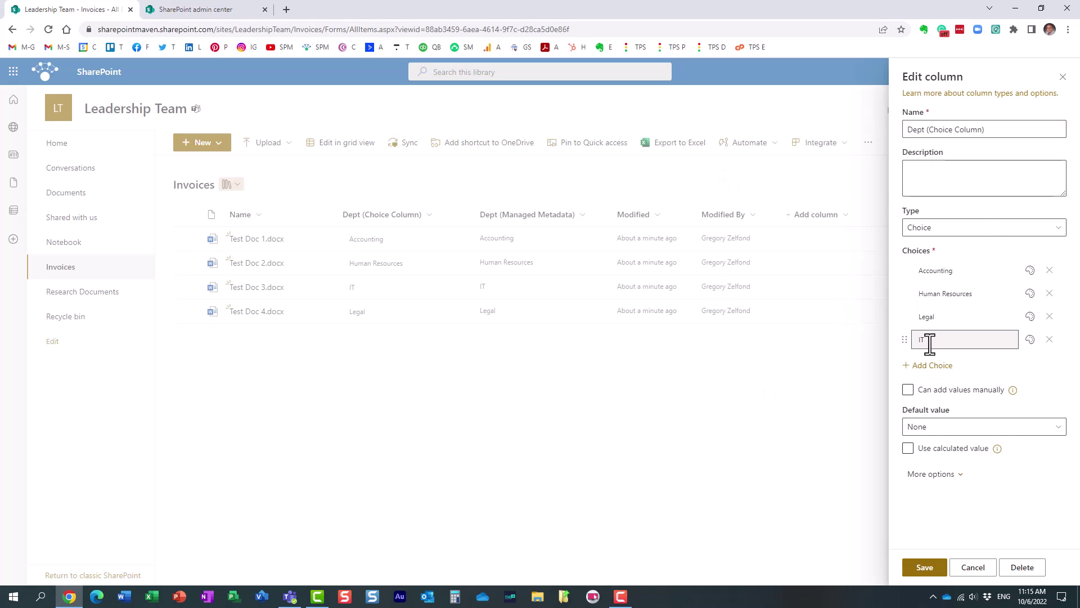
{"action": "type", "text": "Infor"}
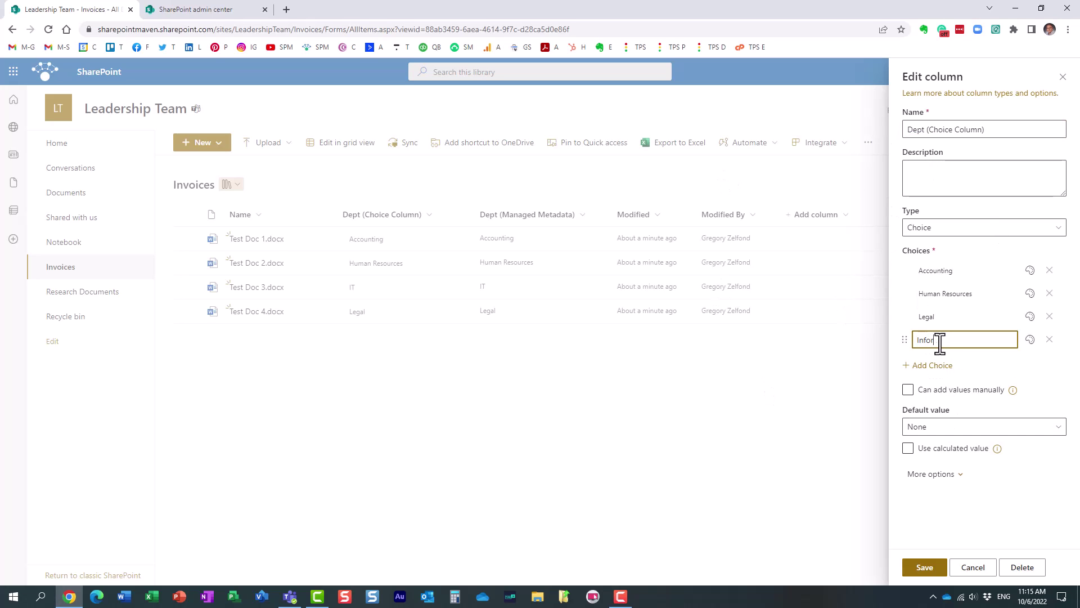
{"action": "type", "text": "mation Technology"}
{"action": "left_click", "coordinate": [1019, 369]}
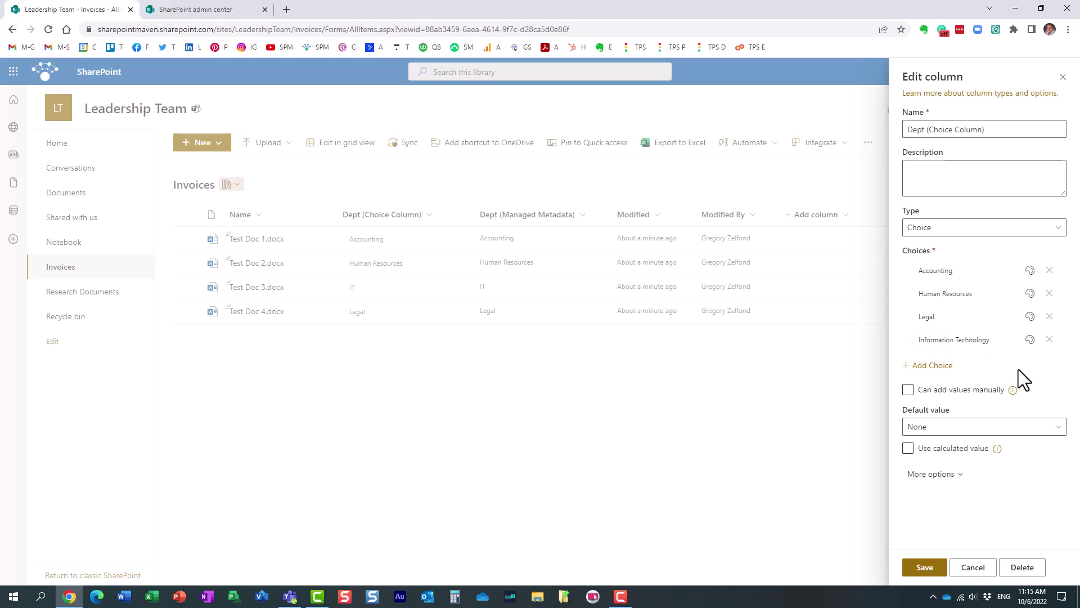
{"action": "left_click", "coordinate": [937, 572]}
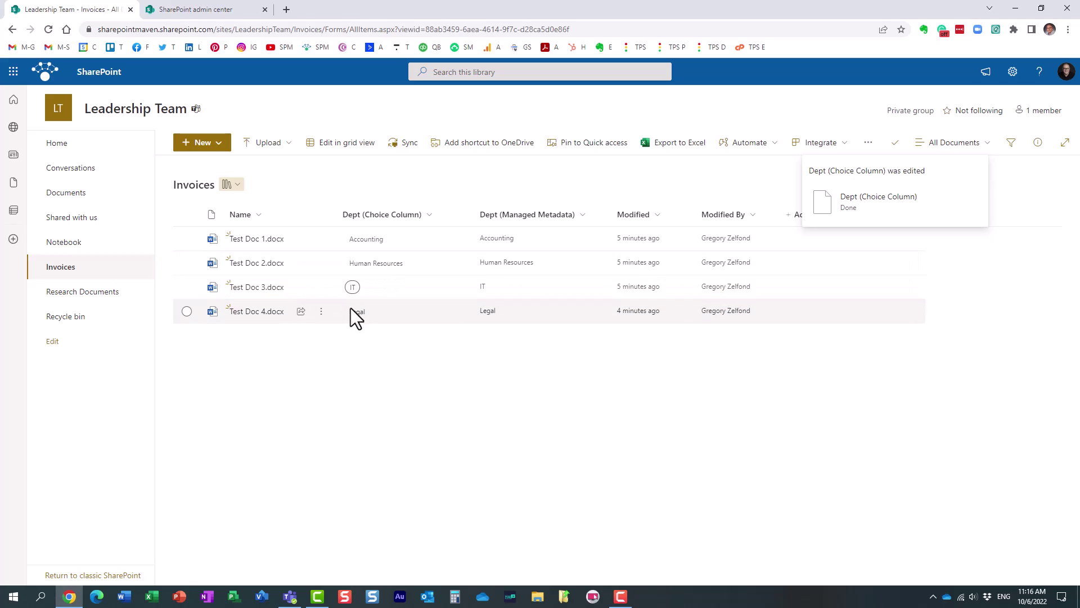
Replace IT with Information Technology in Test Doc 3.docx's Dept (Choice Column) through its details pane
{"action": "left_click", "coordinate": [380, 288]}
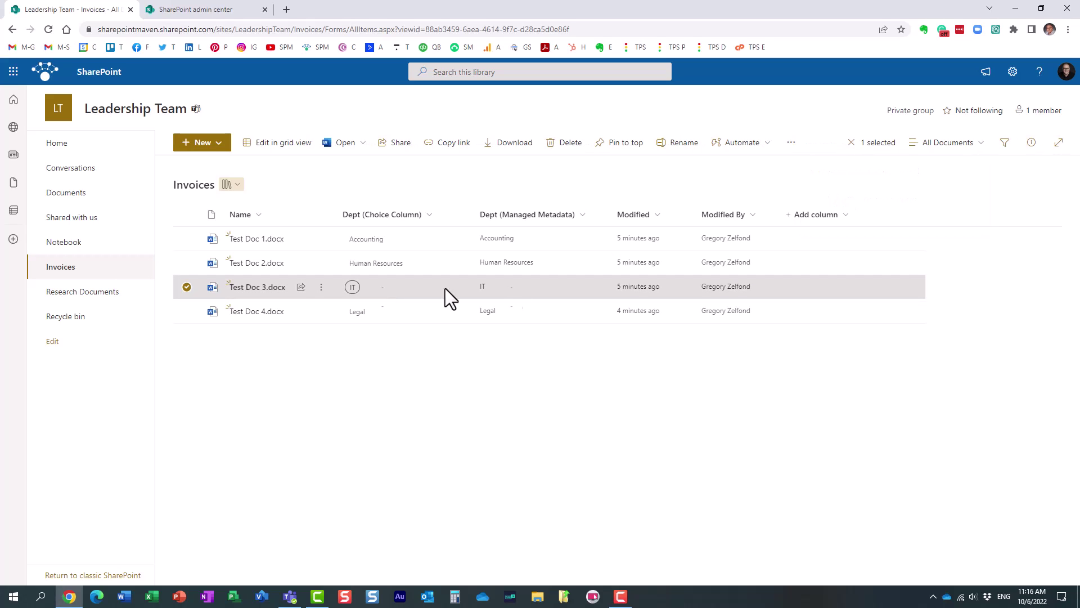
{"action": "left_click", "coordinate": [1032, 144]}
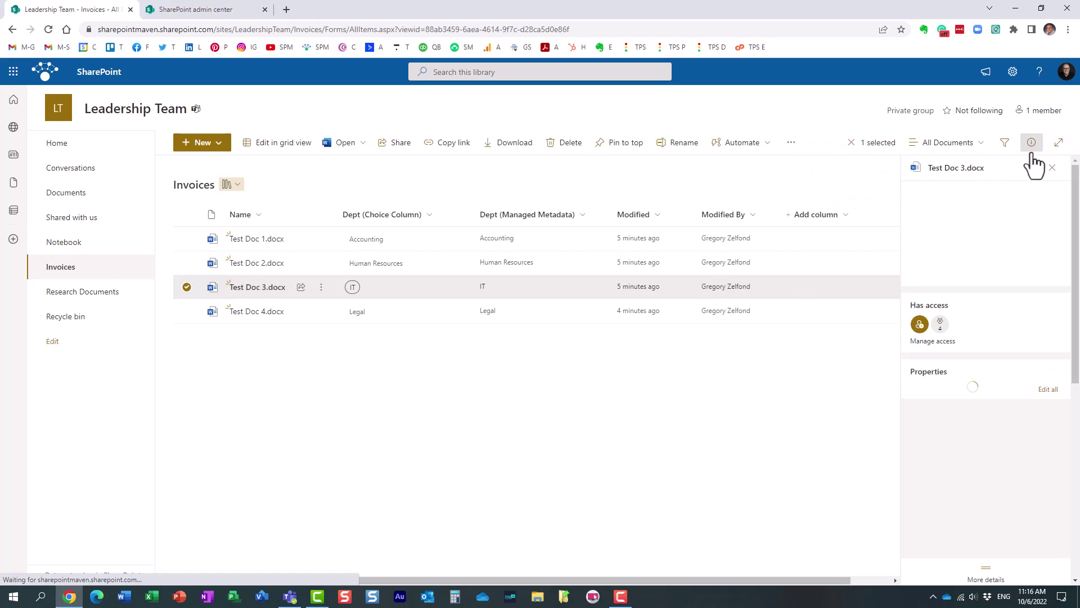
{"action": "scroll", "coordinate": [1007, 448], "scroll_direction": "down", "scroll_amount": 3}
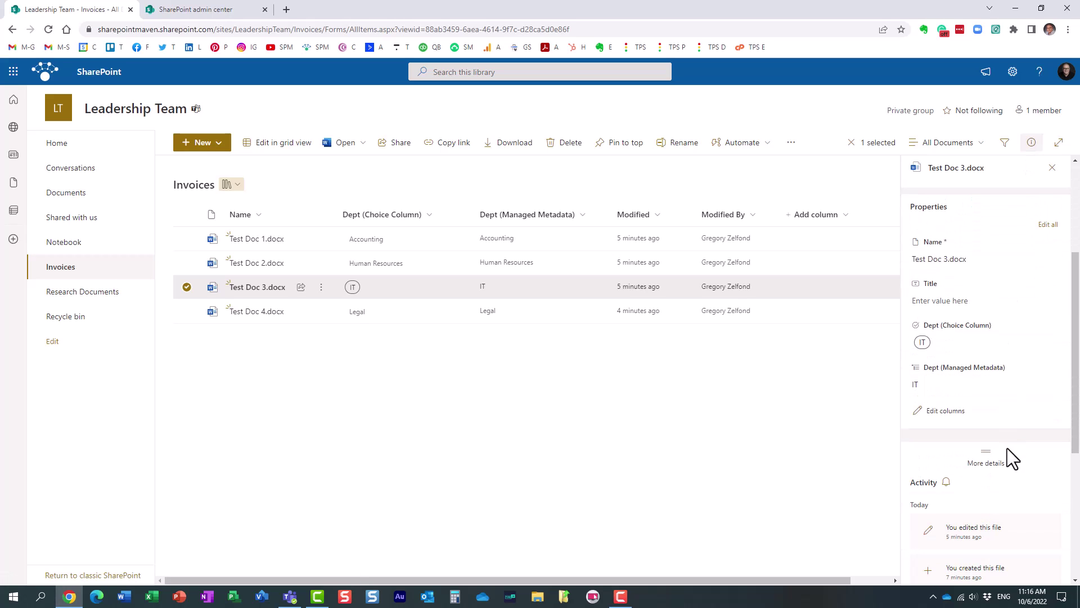
{"action": "left_click", "coordinate": [944, 346]}
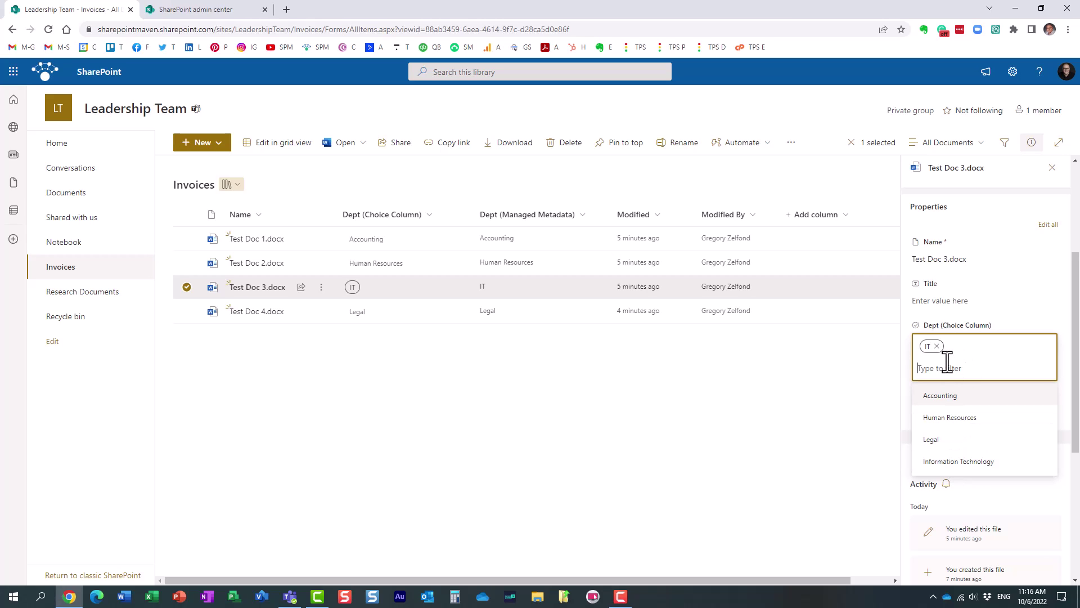
{"action": "left_click", "coordinate": [937, 345]}
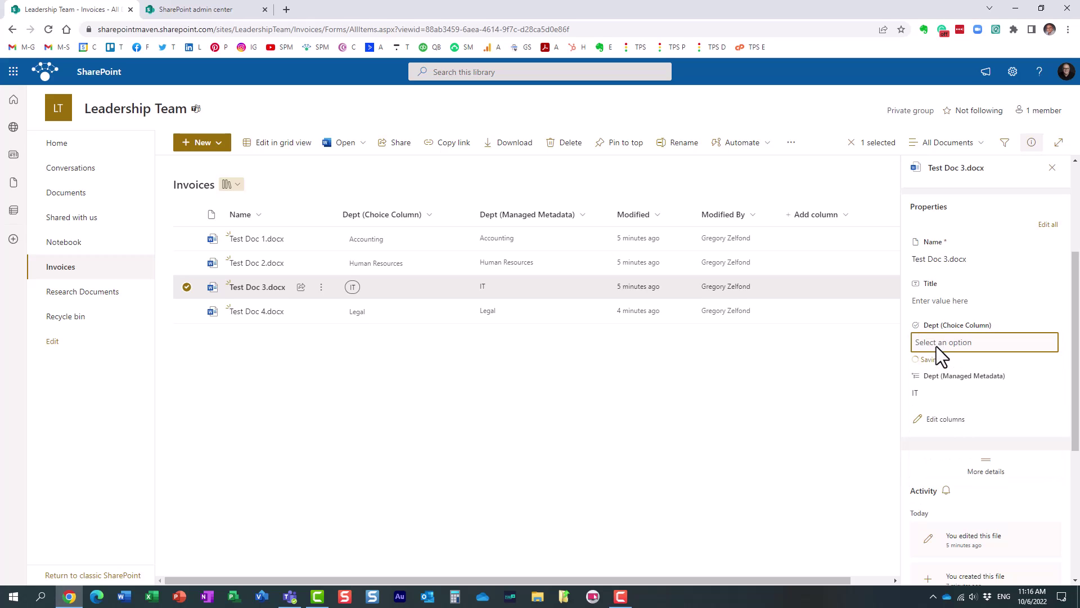
{"action": "left_click", "coordinate": [951, 345]}
{"action": "left_click", "coordinate": [956, 442]}
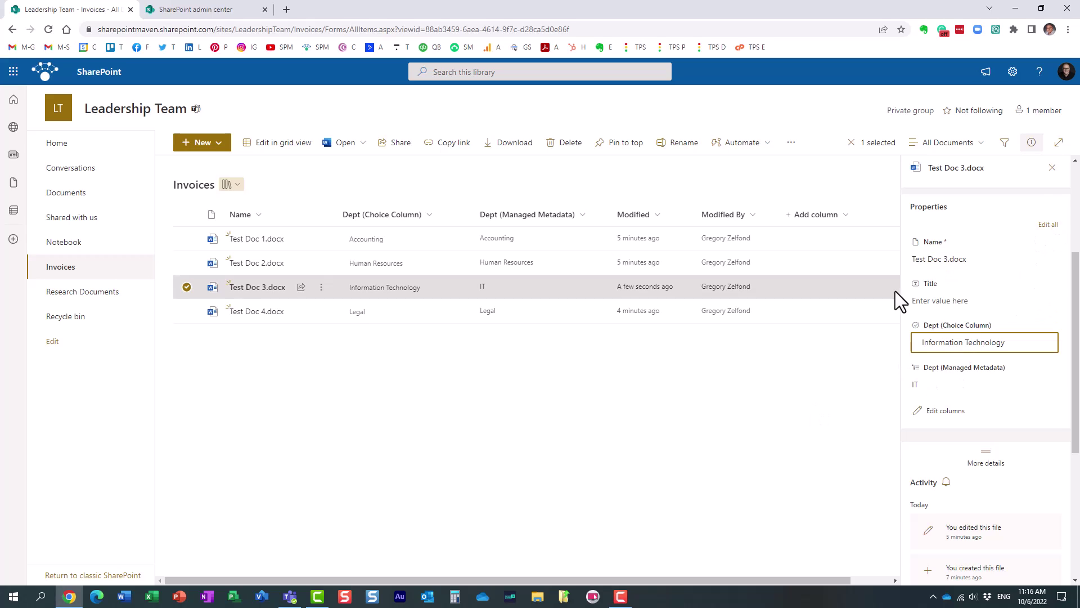
{"action": "left_click", "coordinate": [1052, 167]}
{"action": "left_click", "coordinate": [508, 440]}
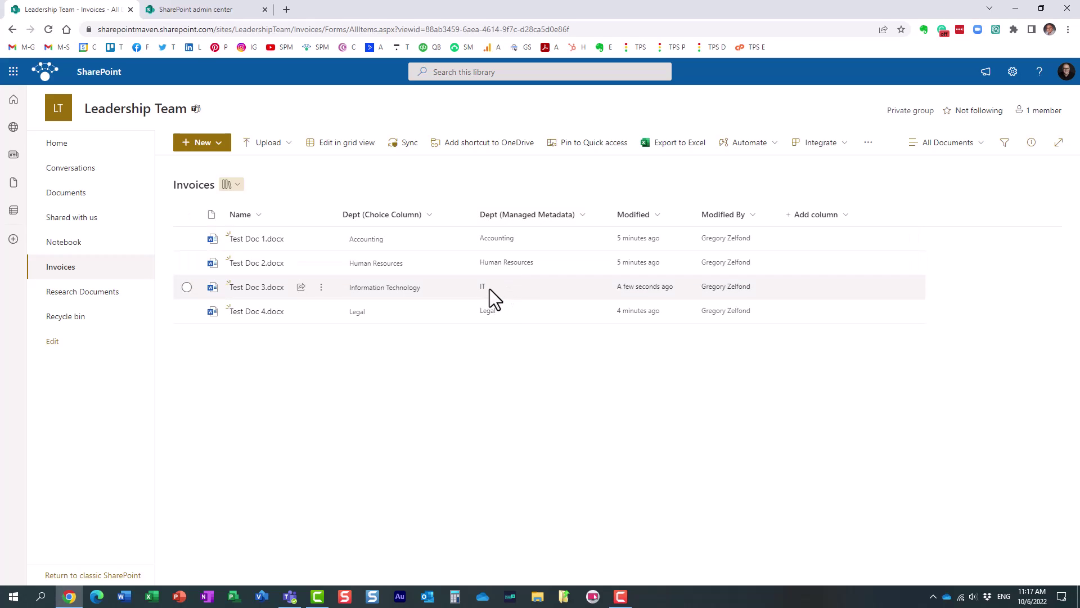
Rename the Department term set's IT term to 'Information Technology' and save
{"action": "left_click", "coordinate": [203, 11]}
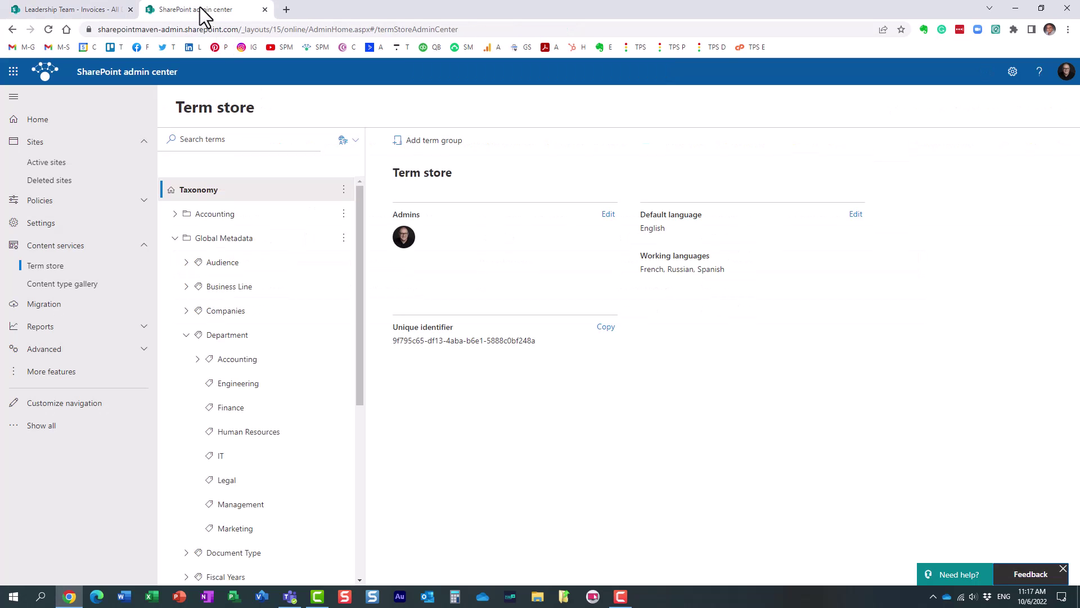
{"action": "left_click", "coordinate": [223, 459]}
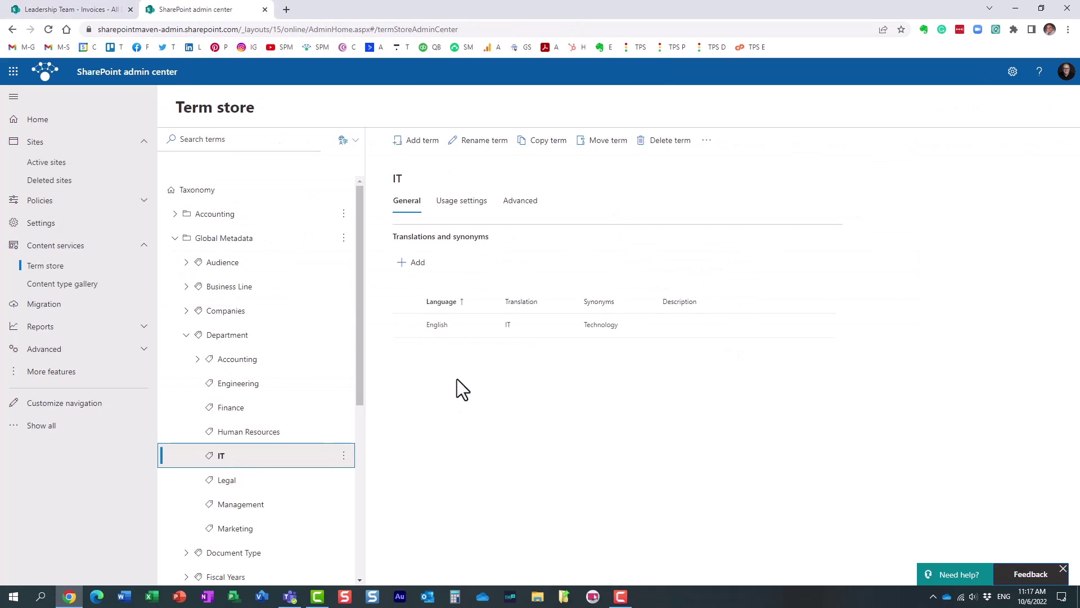
{"action": "left_click", "coordinate": [477, 141]}
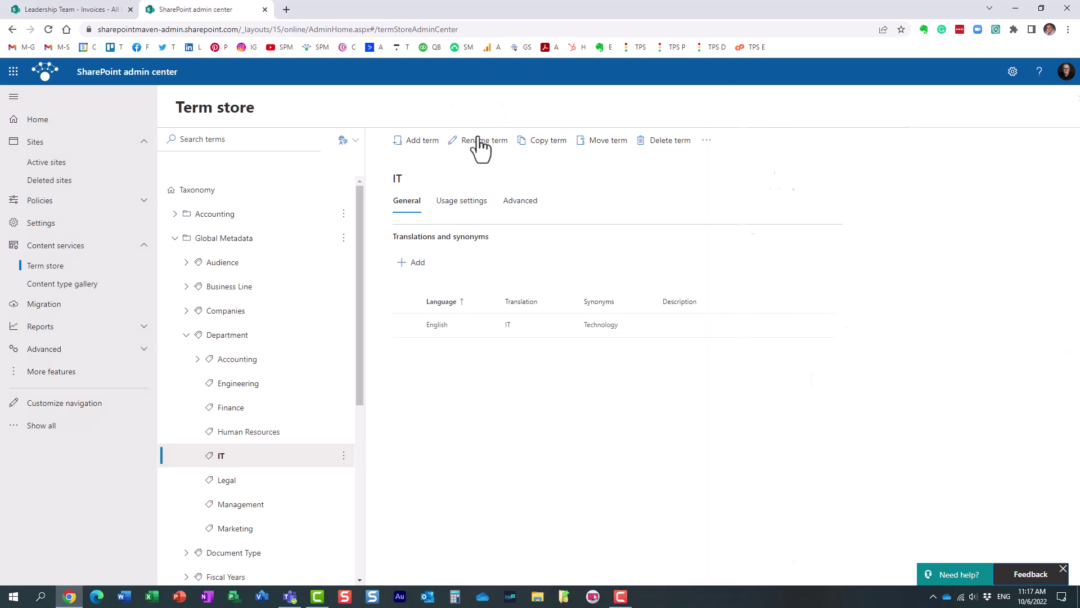
{"action": "double_click", "coordinate": [733, 209]}
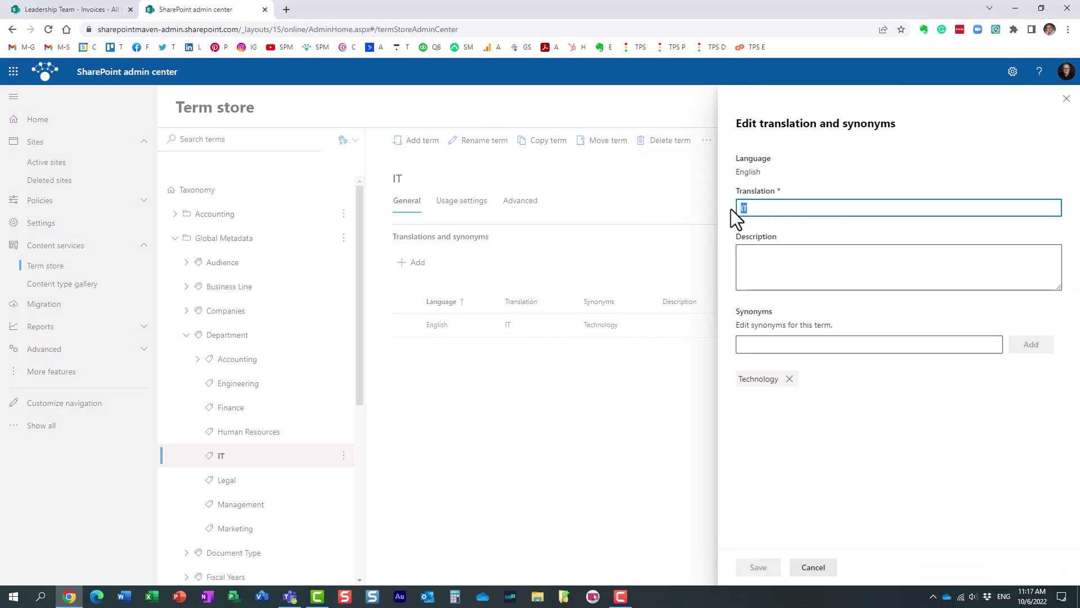
{"action": "key", "text": "BackSpace"}
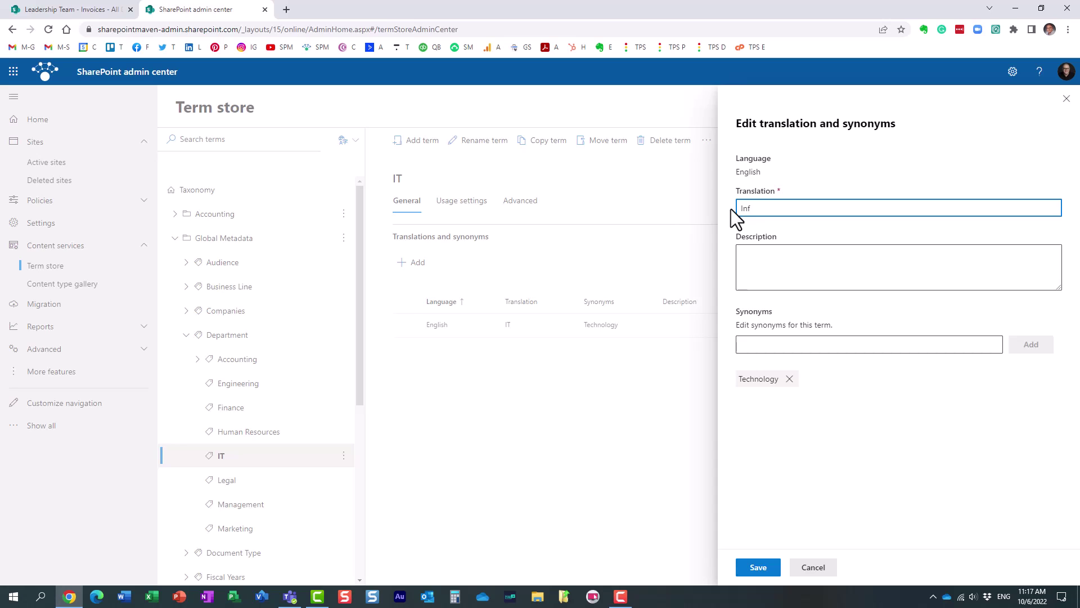
{"action": "type", "text": "Information Technology"}
{"action": "left_click", "coordinate": [764, 567]}
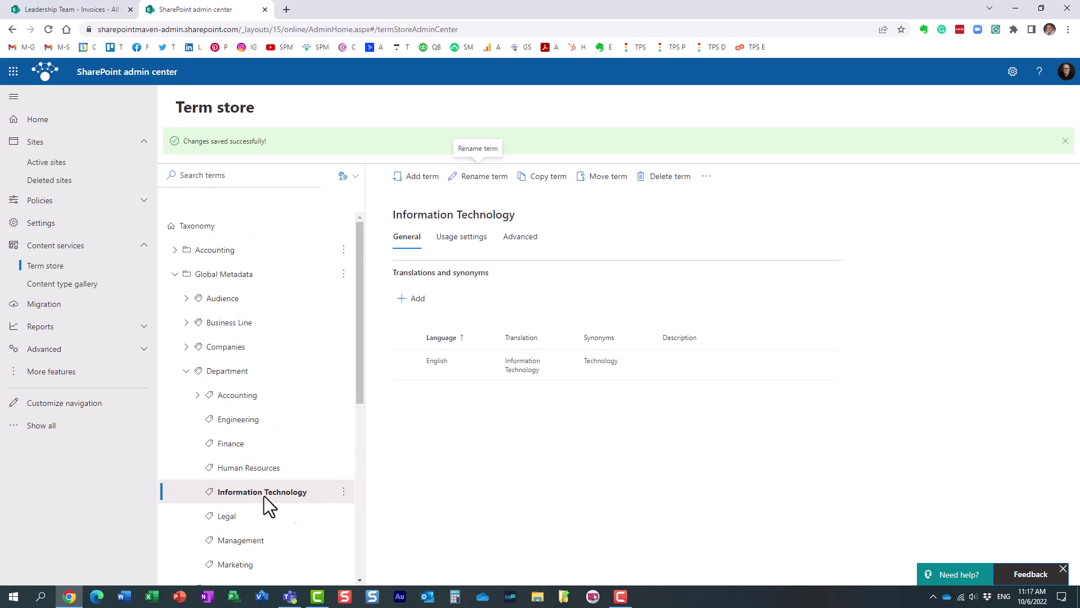
Reload the Invoices library to refresh its values, then return to the Term store
{"action": "left_click", "coordinate": [89, 10]}
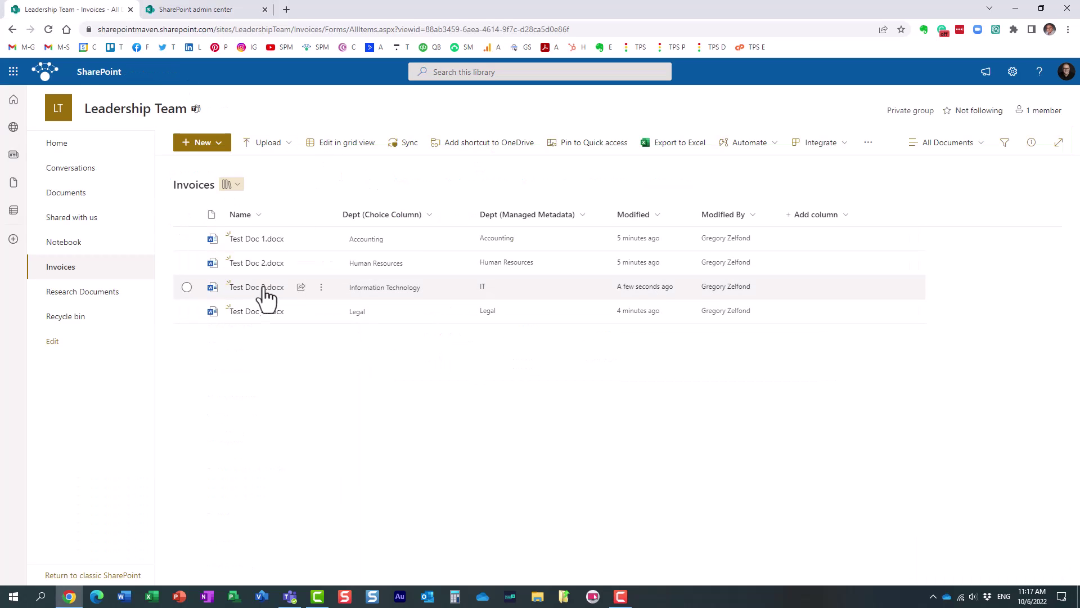
{"action": "left_click", "coordinate": [50, 31]}
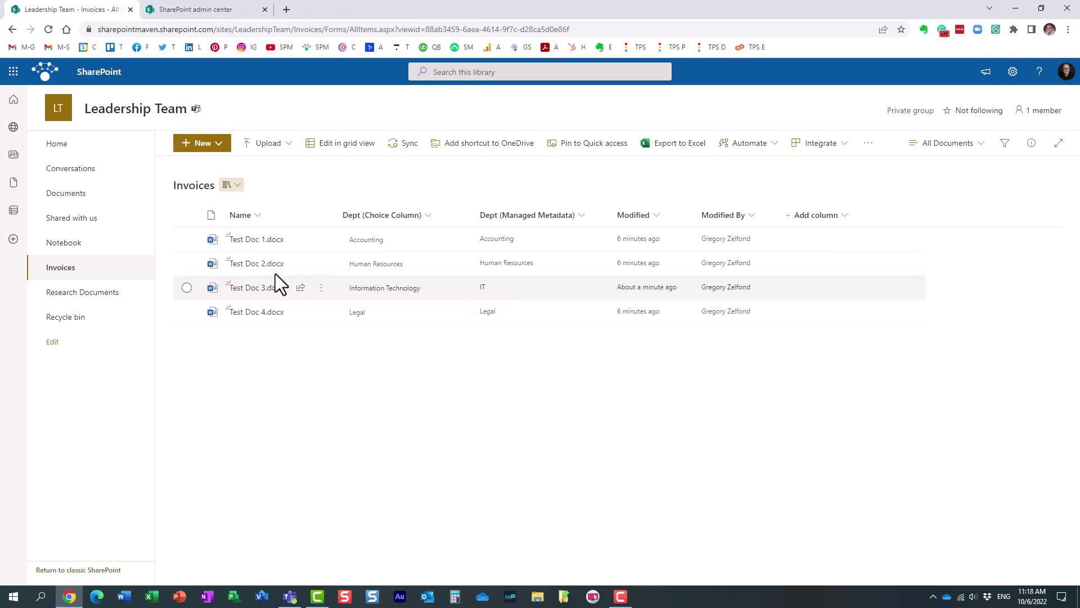
{"action": "left_click", "coordinate": [183, 10]}
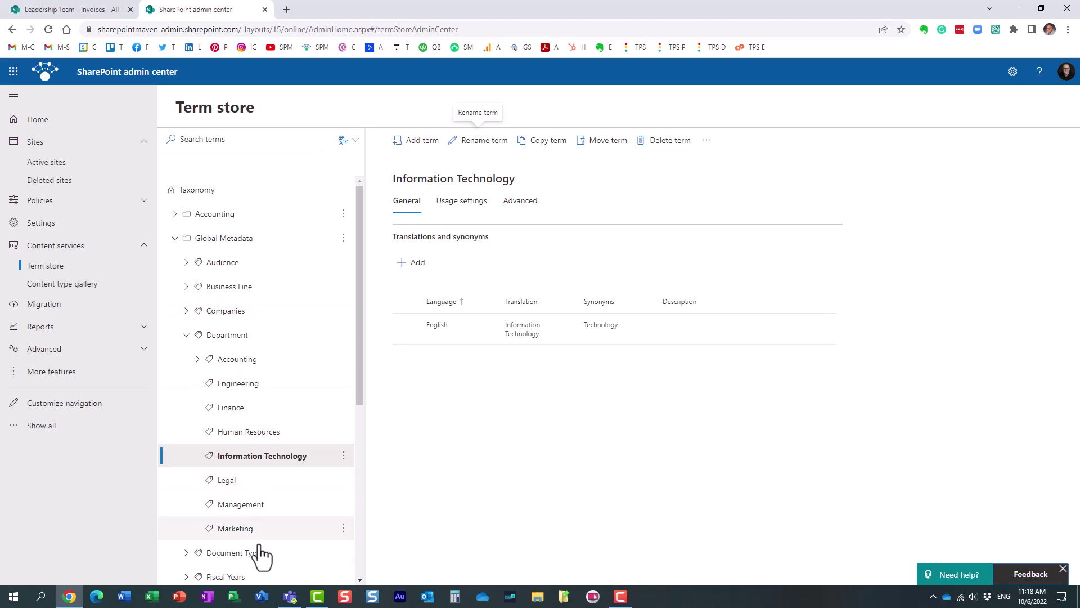
{"action": "left_click", "coordinate": [82, 15]}
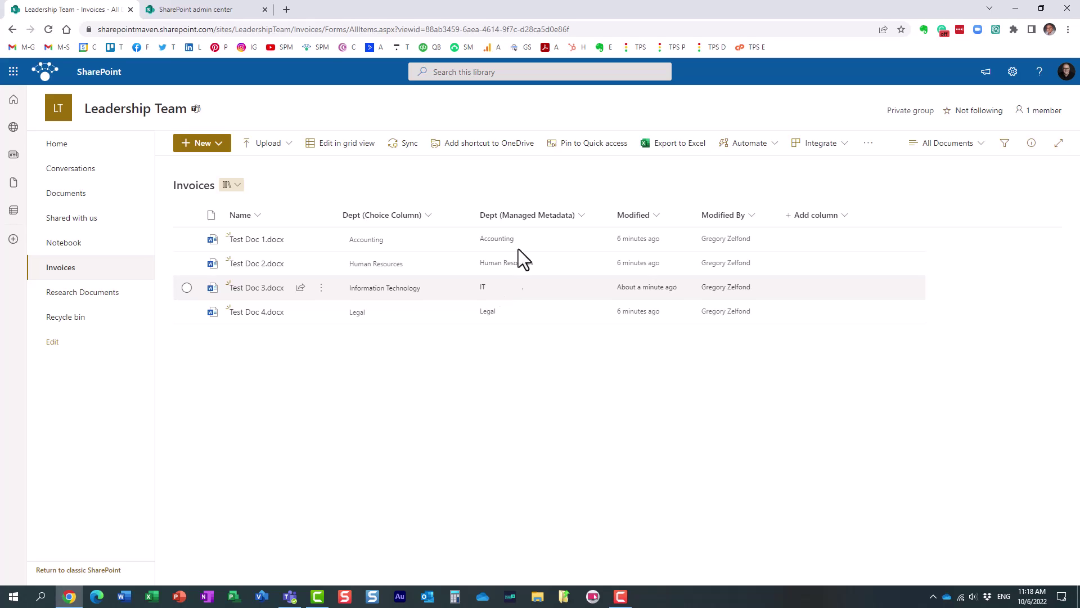
{"action": "left_click", "coordinate": [514, 288]}
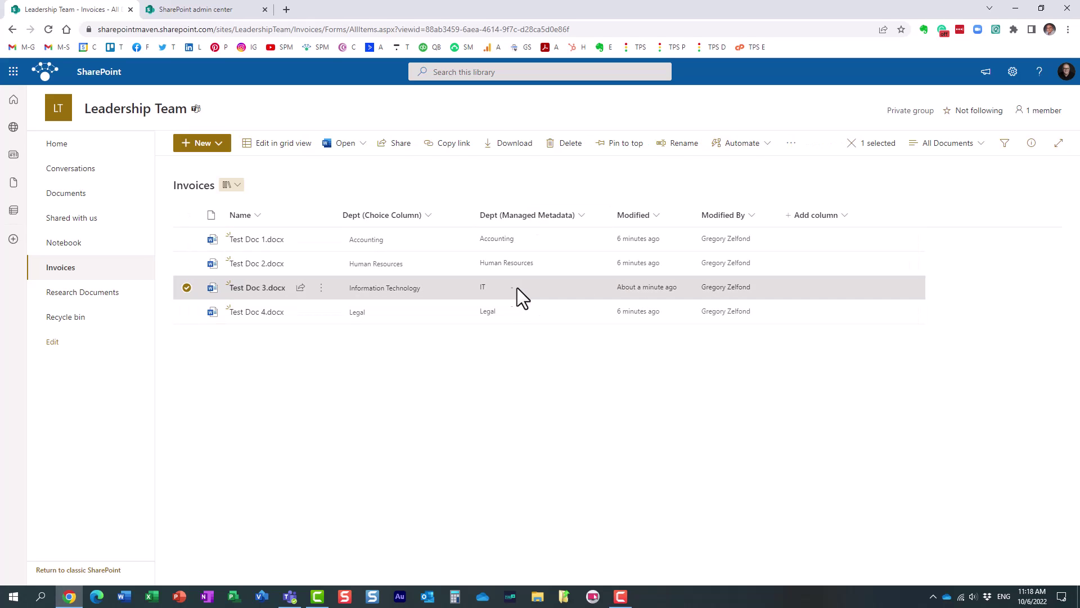
{"action": "left_click", "coordinate": [1033, 147]}
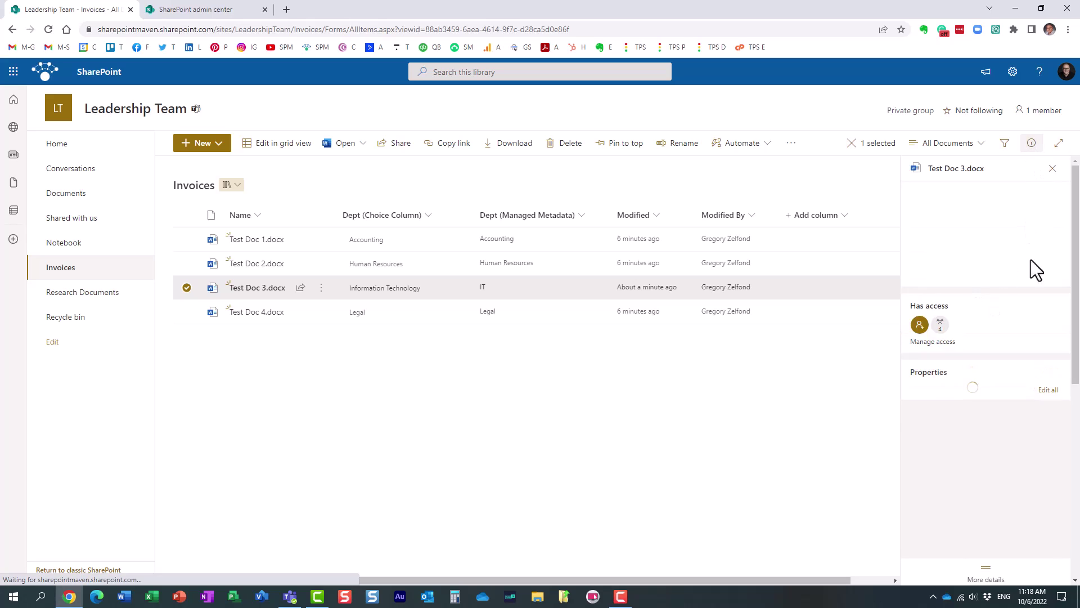
{"action": "left_click", "coordinate": [1032, 143]}
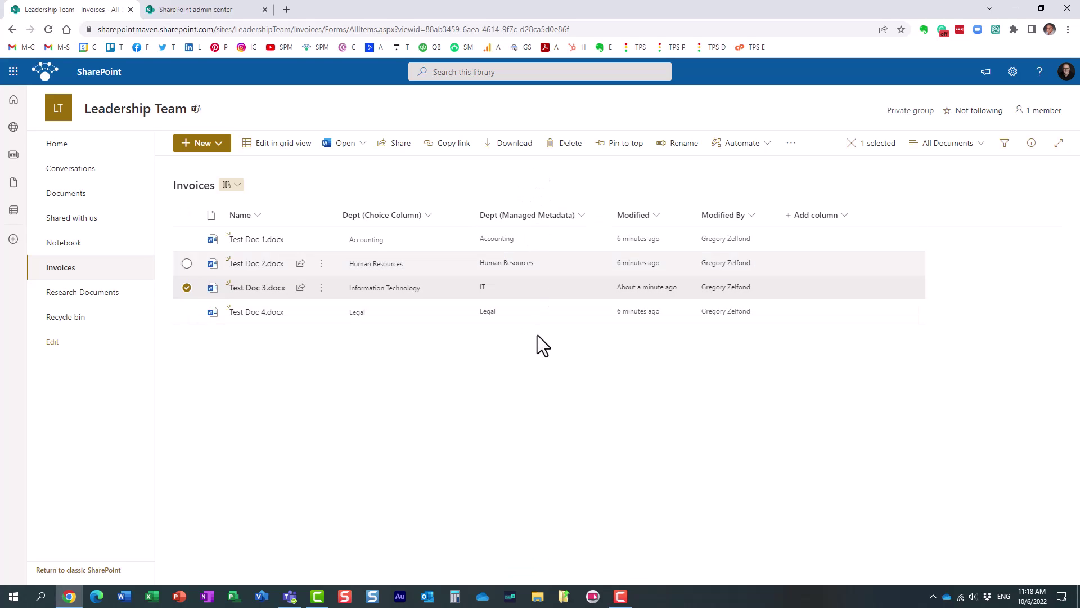
{"action": "left_click", "coordinate": [231, 13]}
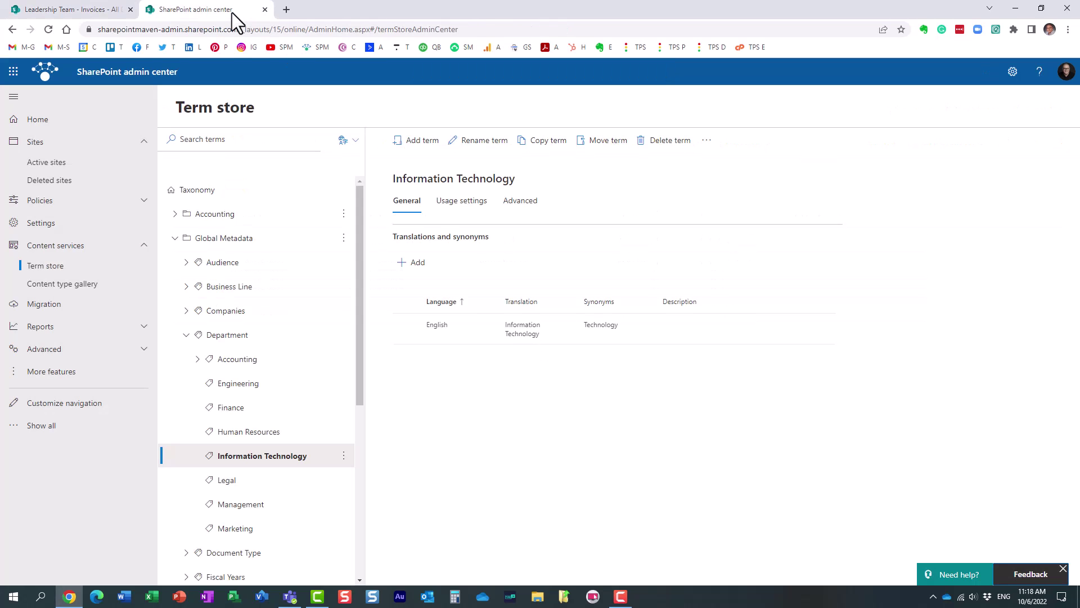
{"action": "left_click", "coordinate": [84, 13]}
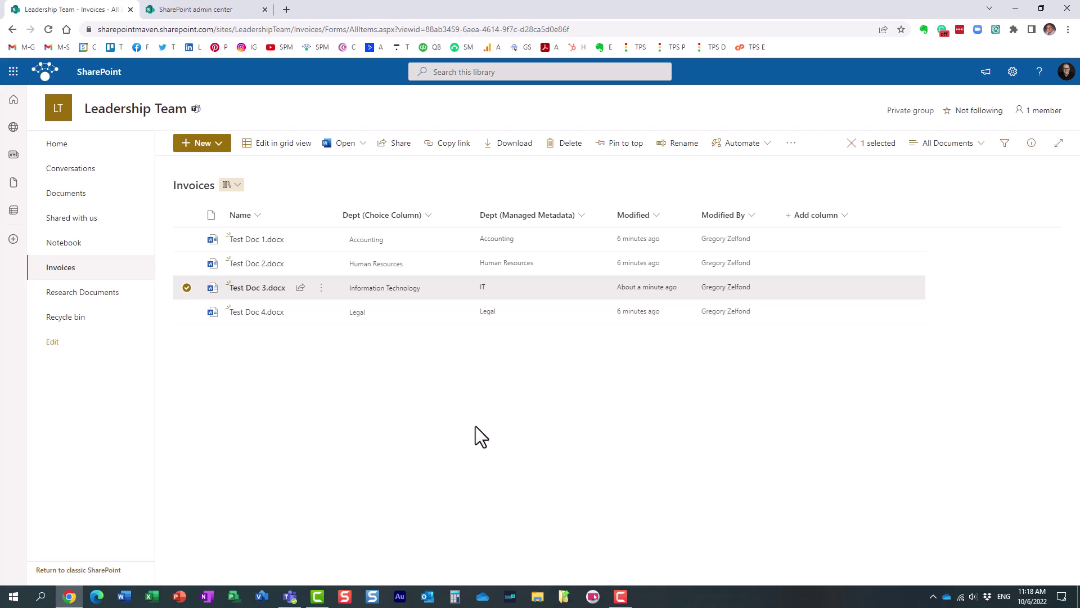